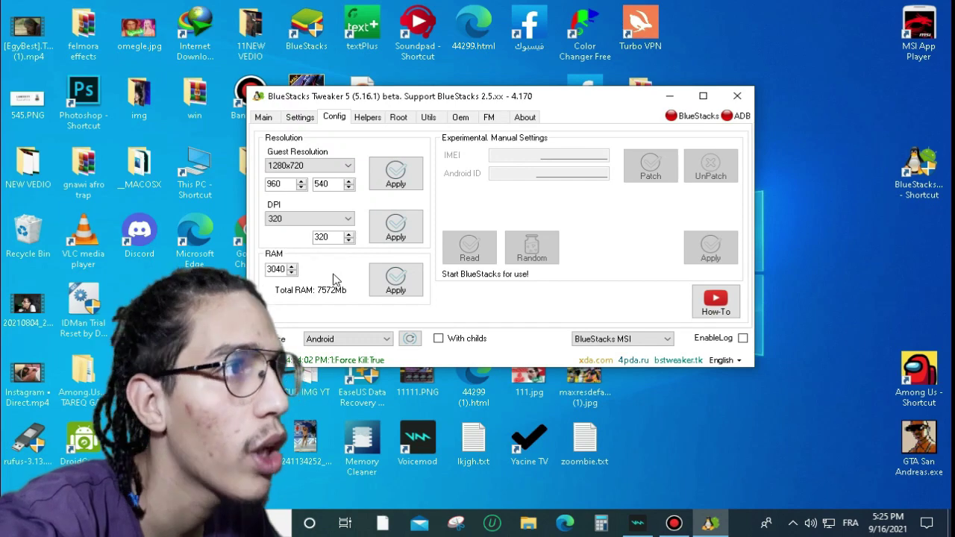
Check the tweaker's root options and program info, and start the BlueStacks MSI emulator
click(396, 120)
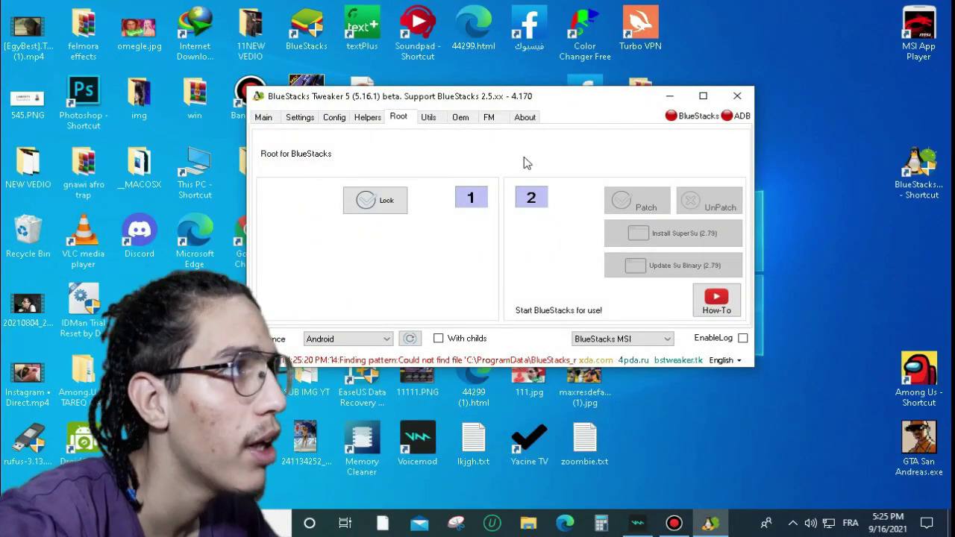
click(269, 117)
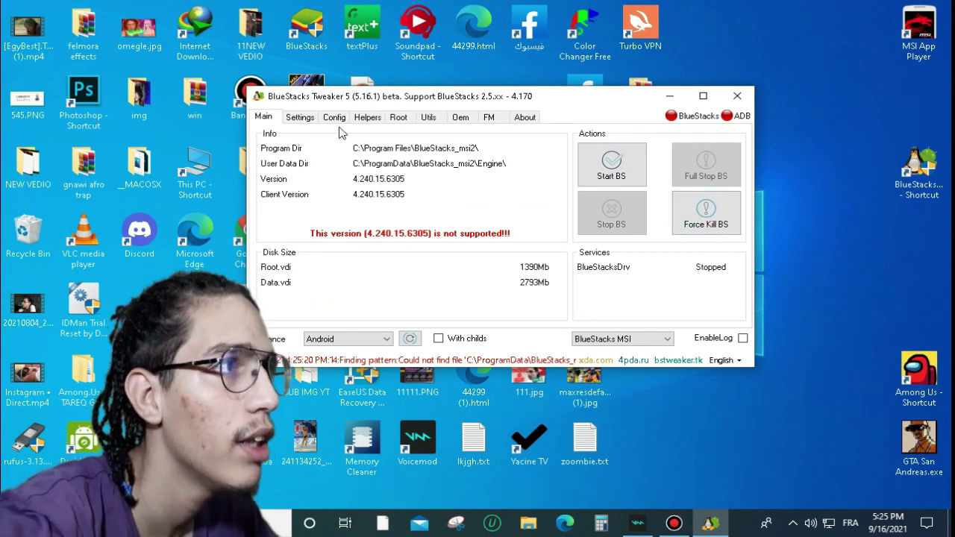
click(399, 118)
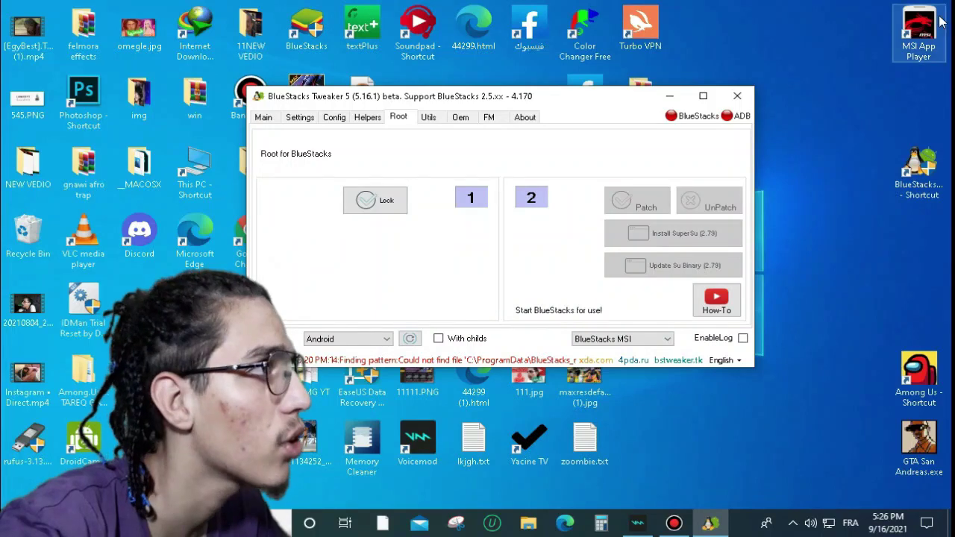
click(264, 118)
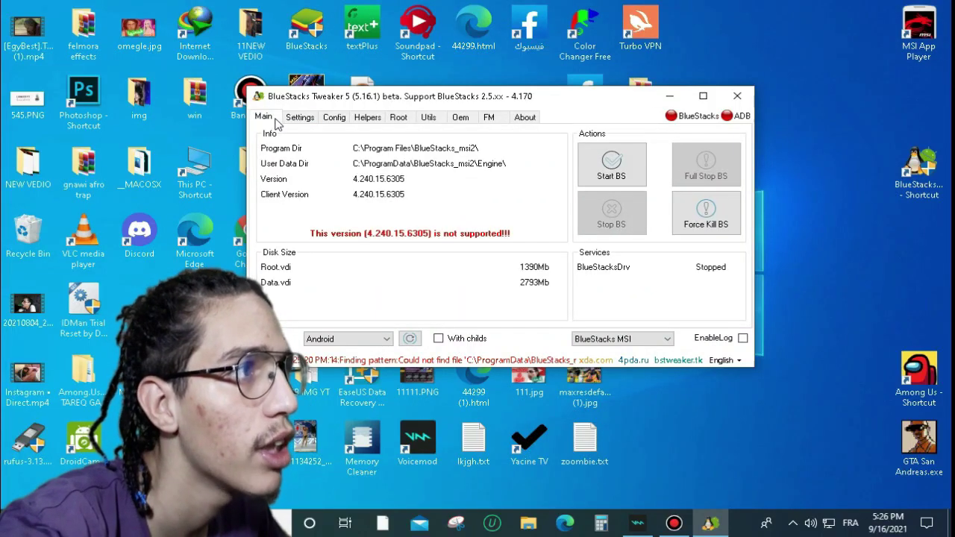
click(612, 173)
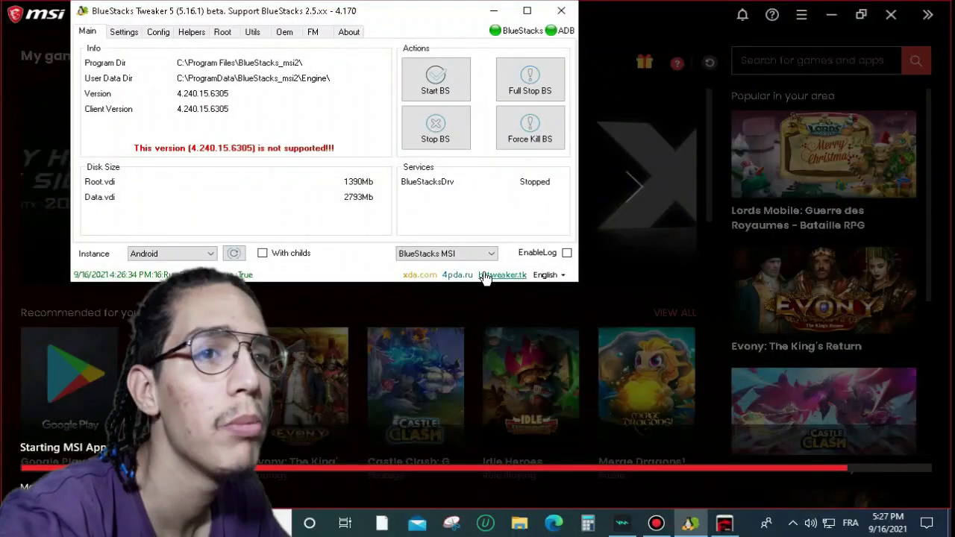
View the root patching options with the emulator running, and switch to My games in MSI App Player
click(223, 33)
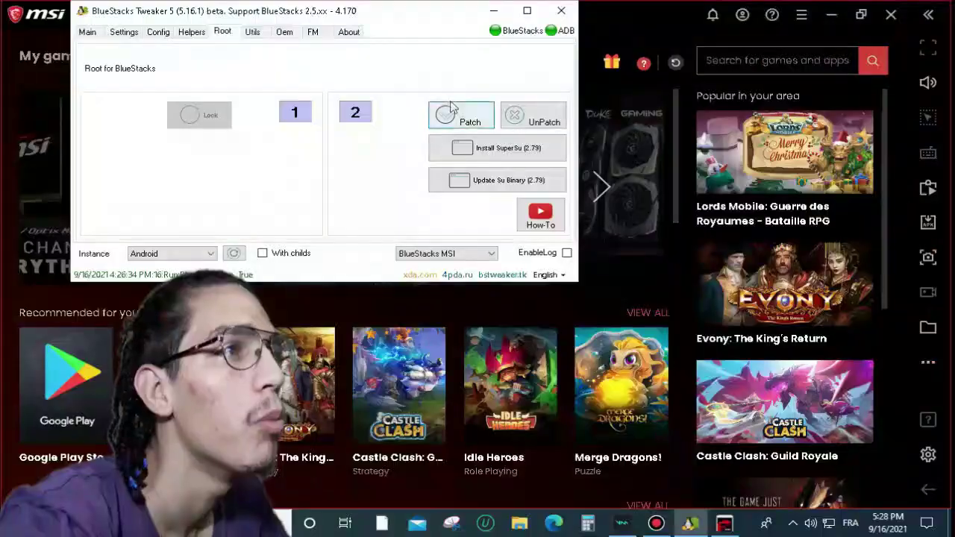
click(606, 30)
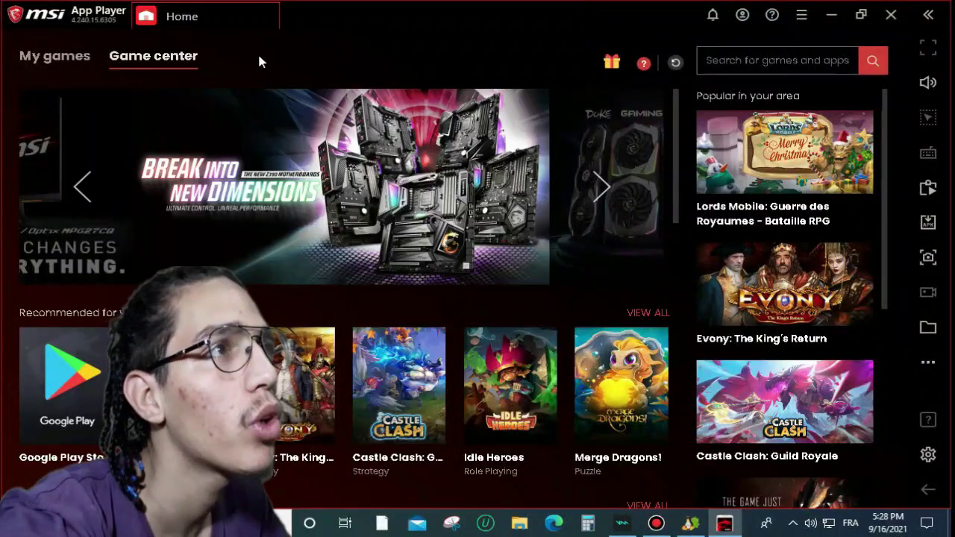
click(74, 61)
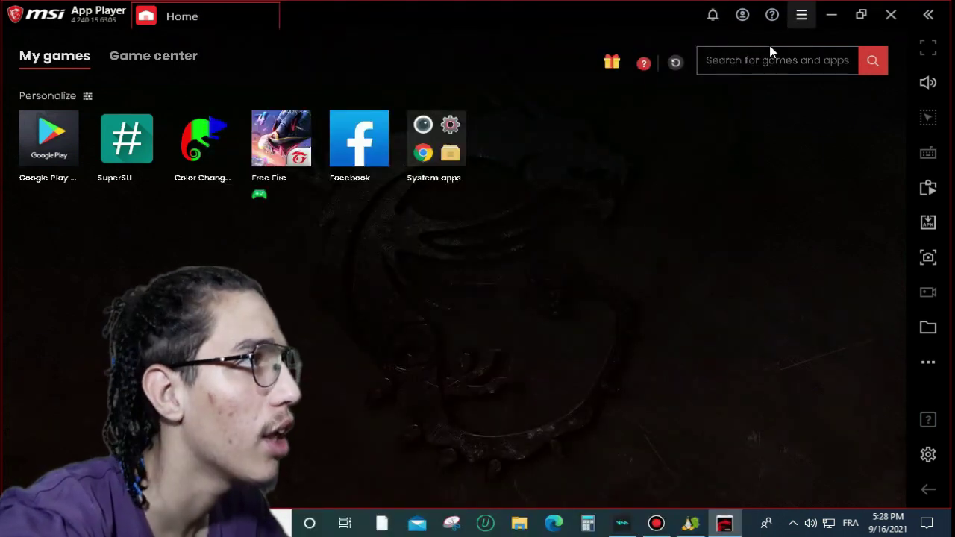
Open the emulator's settings and review the display, graphics engine and CPU core options
click(799, 18)
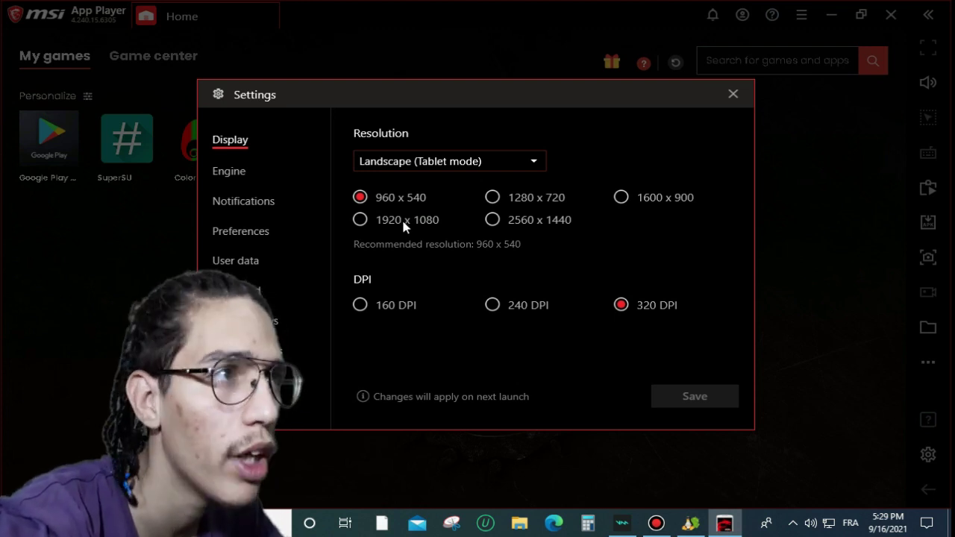
click(231, 172)
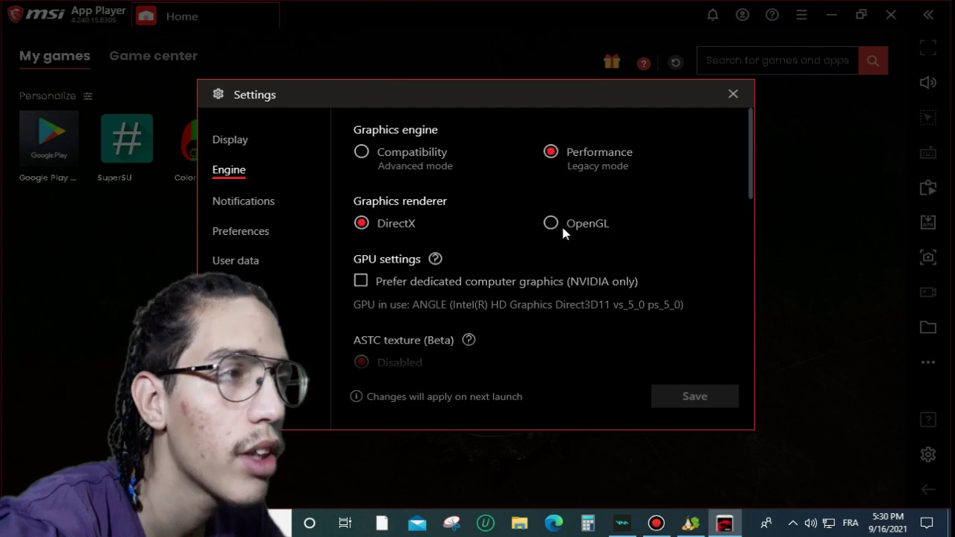
scroll(627, 280, down, 5)
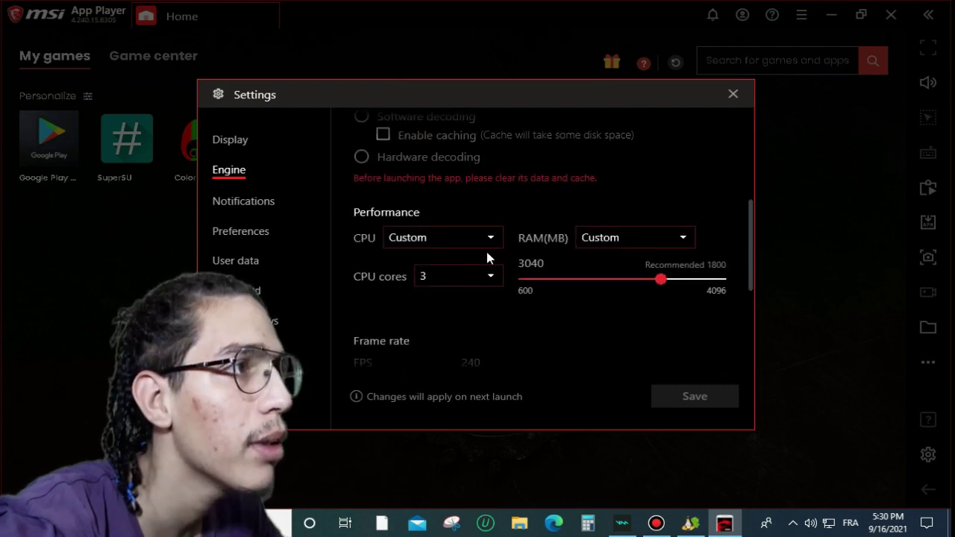
click(480, 275)
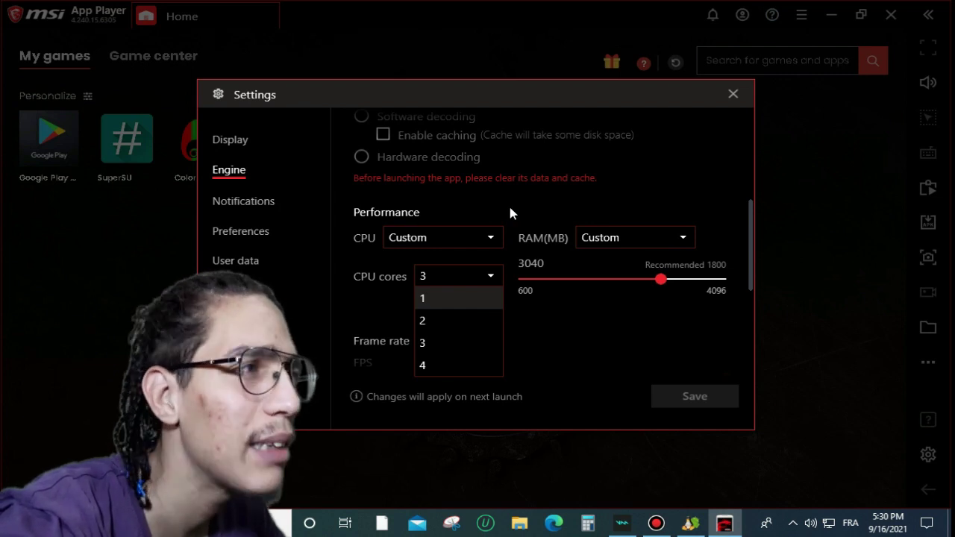
click(511, 213)
Raise the custom RAM allocation to 4096 MB and view the preset RAM options
scroll(561, 259, down, 2)
scroll(608, 304, up, 2)
scroll(616, 320, down, 1)
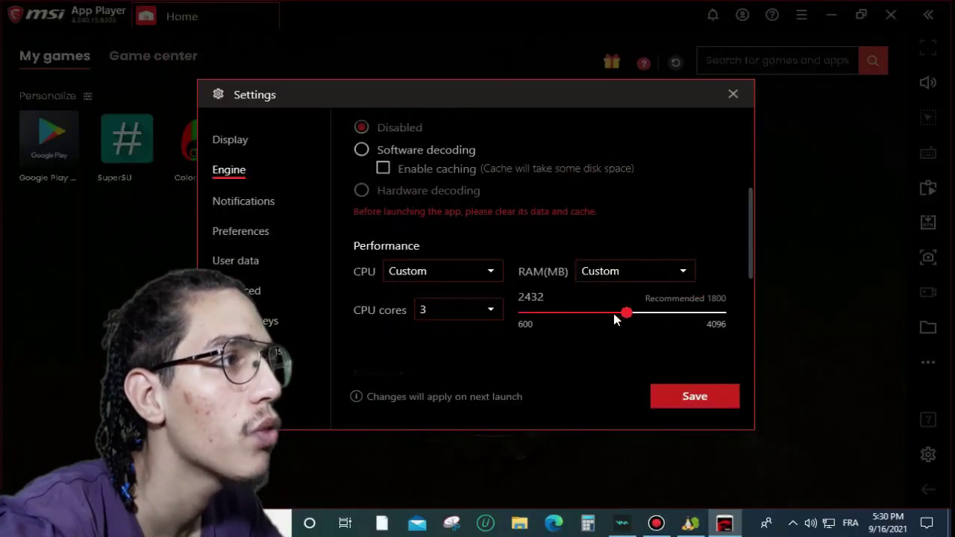
drag(616, 320, 728, 312)
click(650, 271)
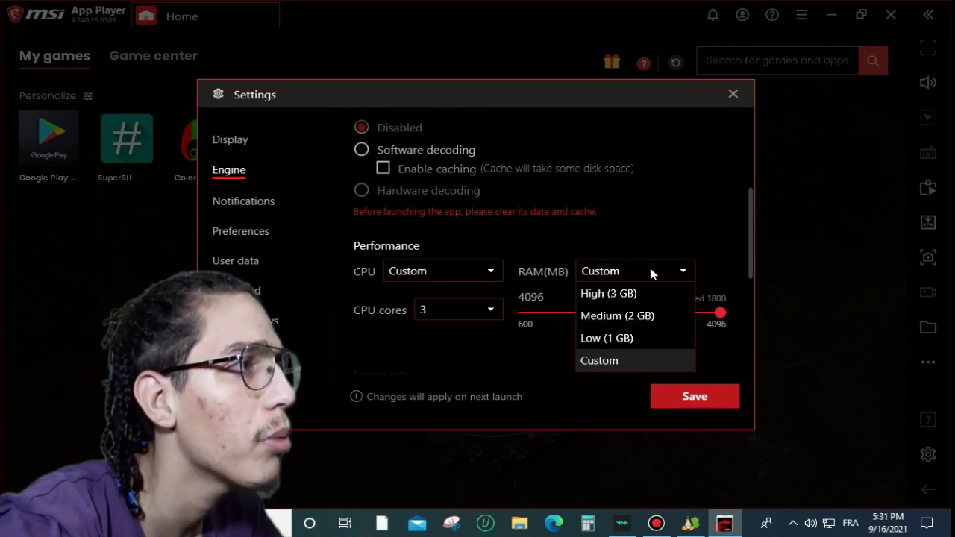
key(Escape)
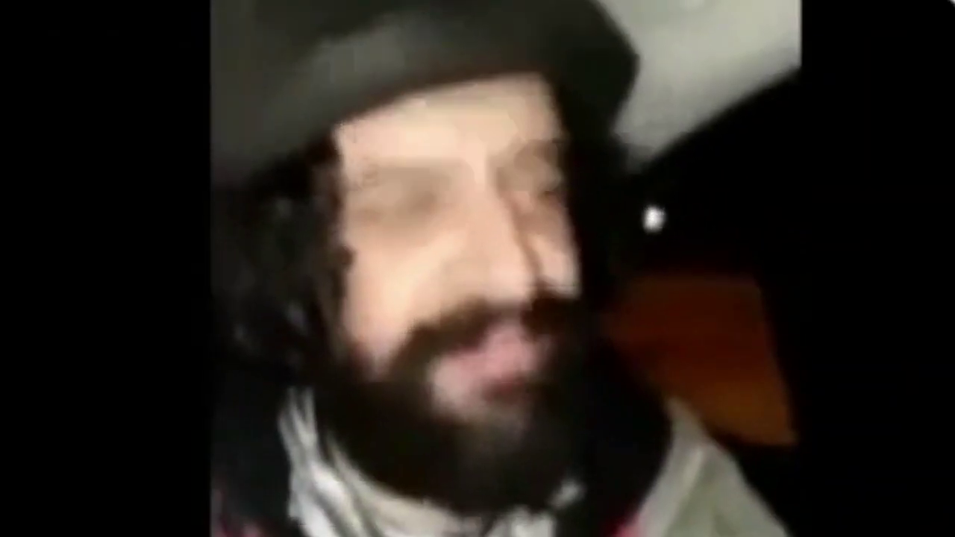
Lower the frame rate to 91 FPS, raise it back to 240, and discard the unsaved engine changes
scroll(694, 324, down, 3)
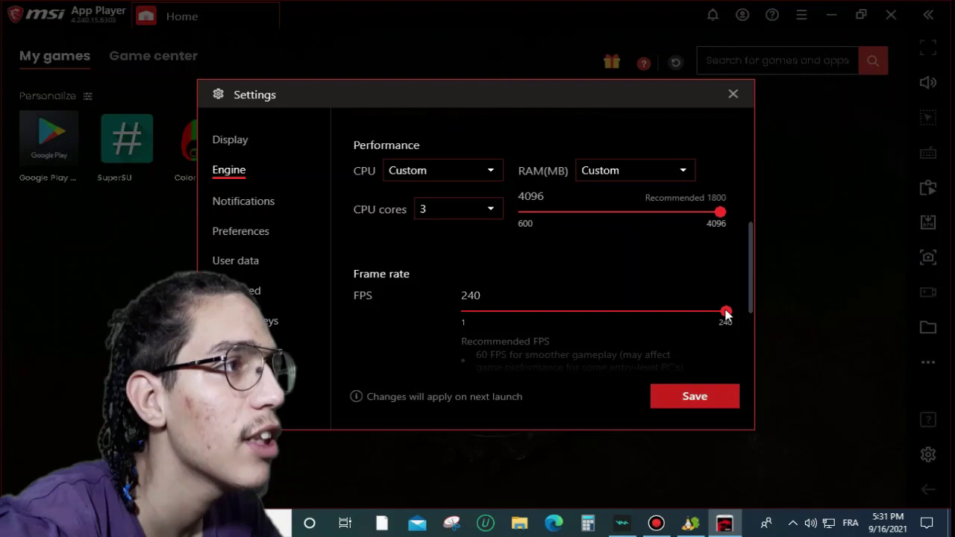
drag(726, 314, 565, 312)
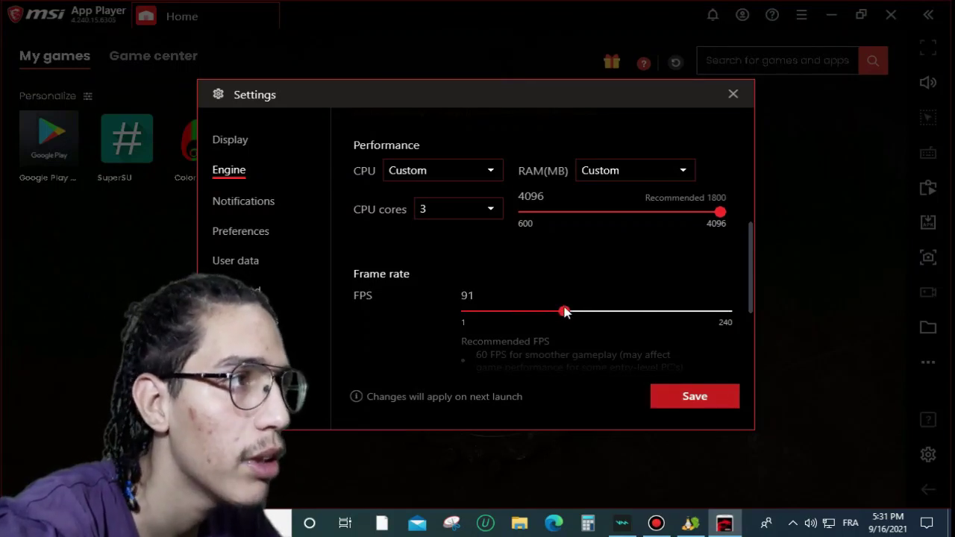
drag(565, 312, 651, 312)
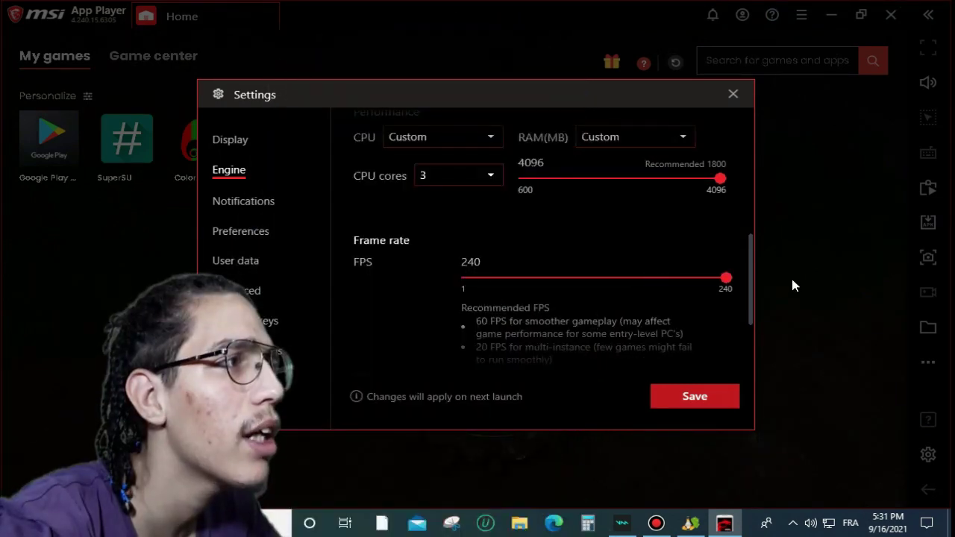
click(237, 191)
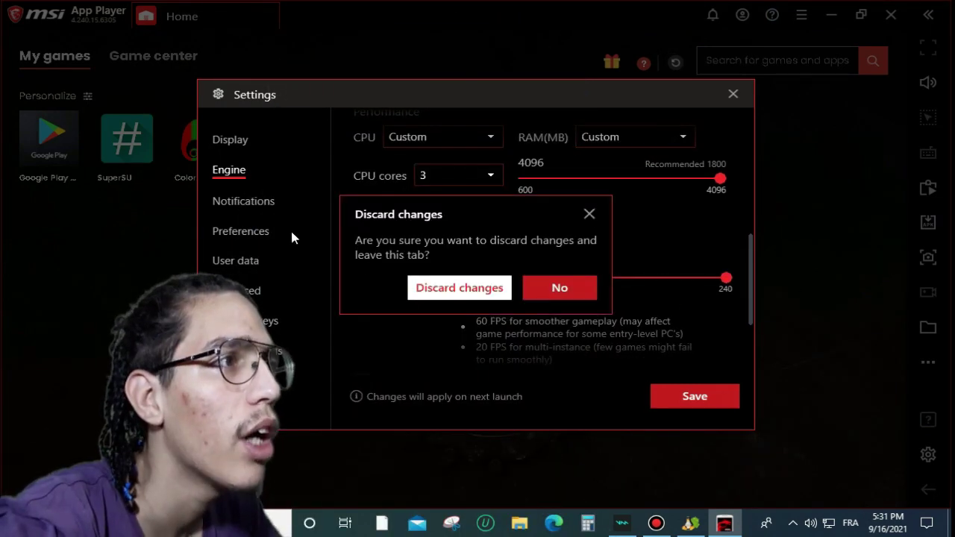
click(457, 291)
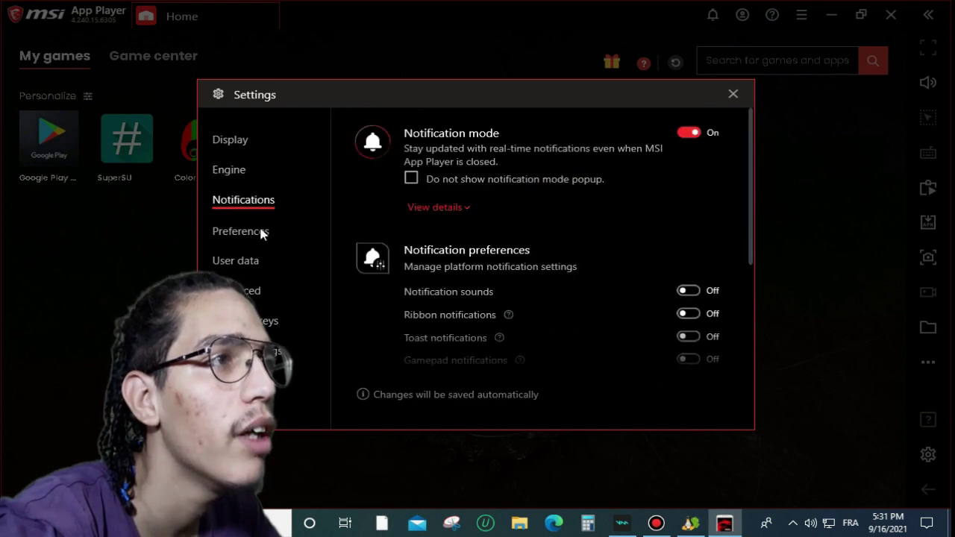
Try to save the engine settings with 4096 MB RAM and 240 FPS, and discard the pending changes
click(229, 172)
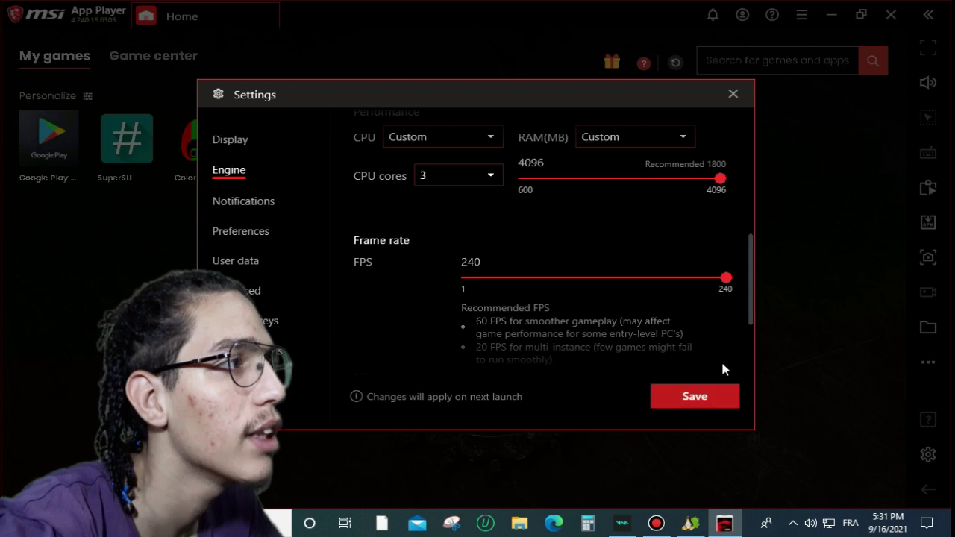
click(712, 404)
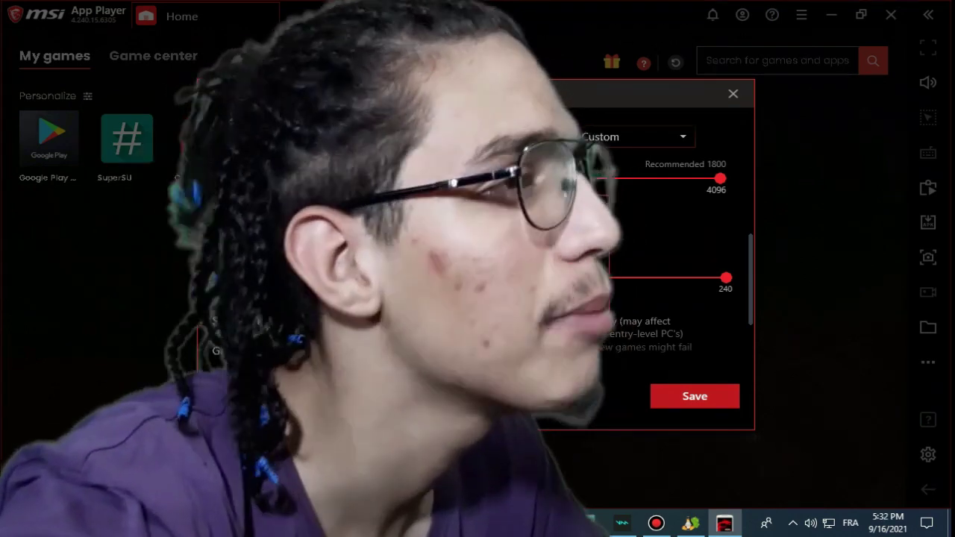
click(244, 199)
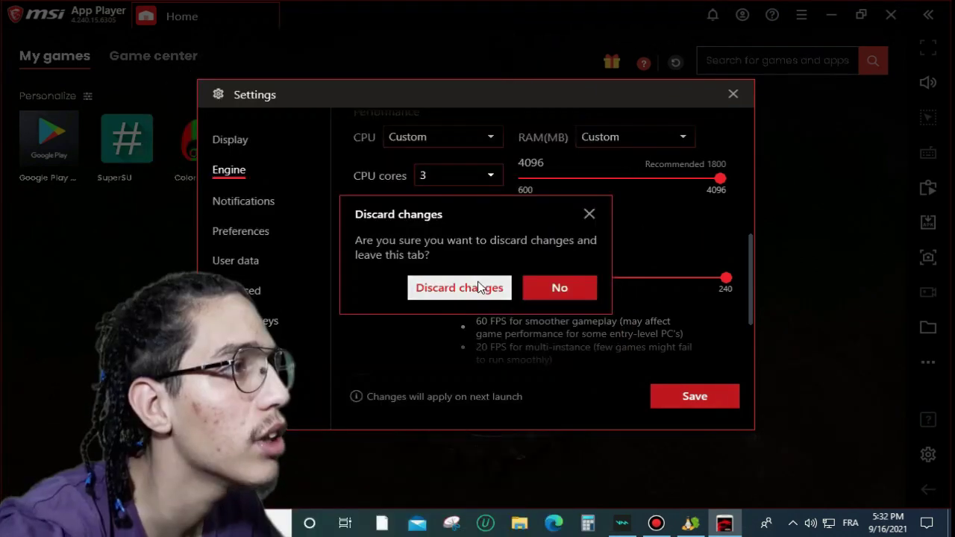
click(458, 286)
Review the User data page and the full Preferences page, including game controls, media folder and side toolbar options
click(249, 233)
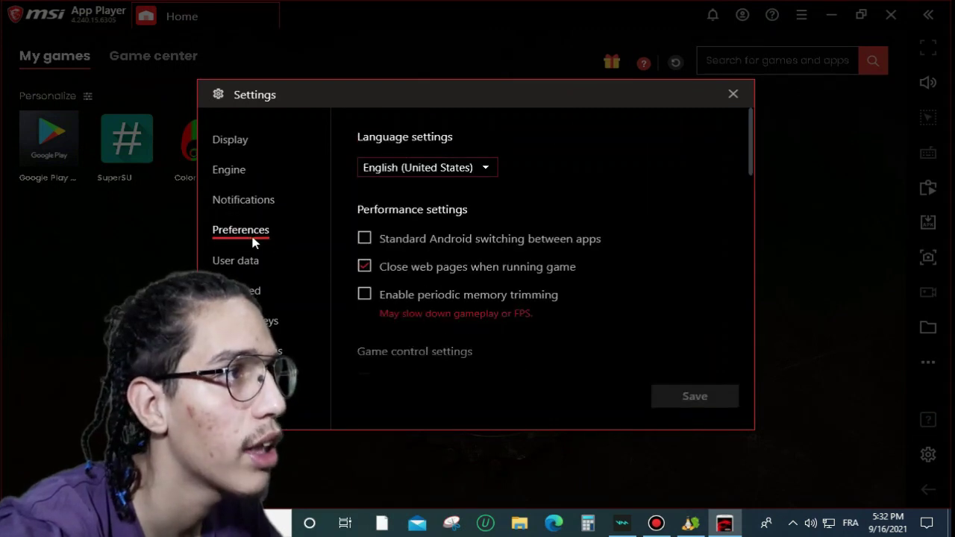
click(247, 263)
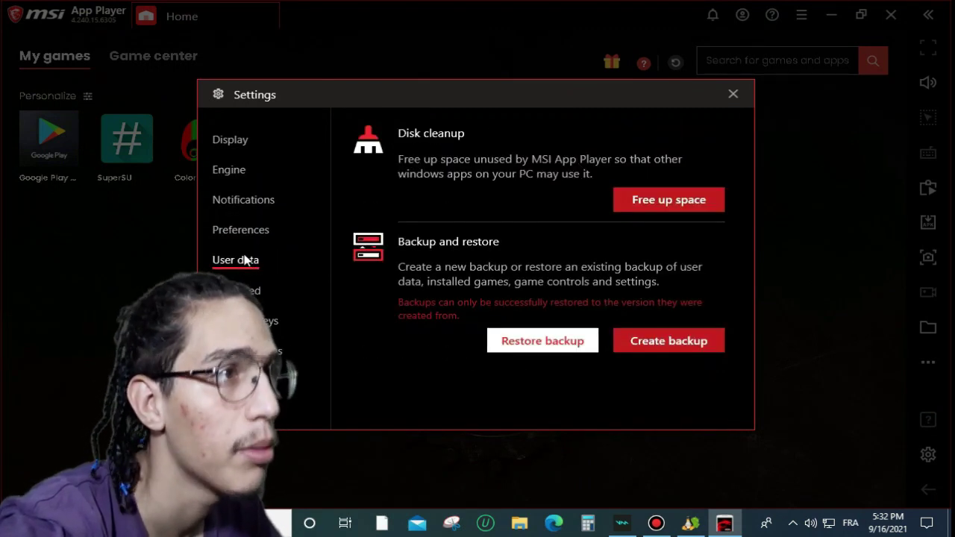
click(241, 231)
scroll(496, 255, down, 10)
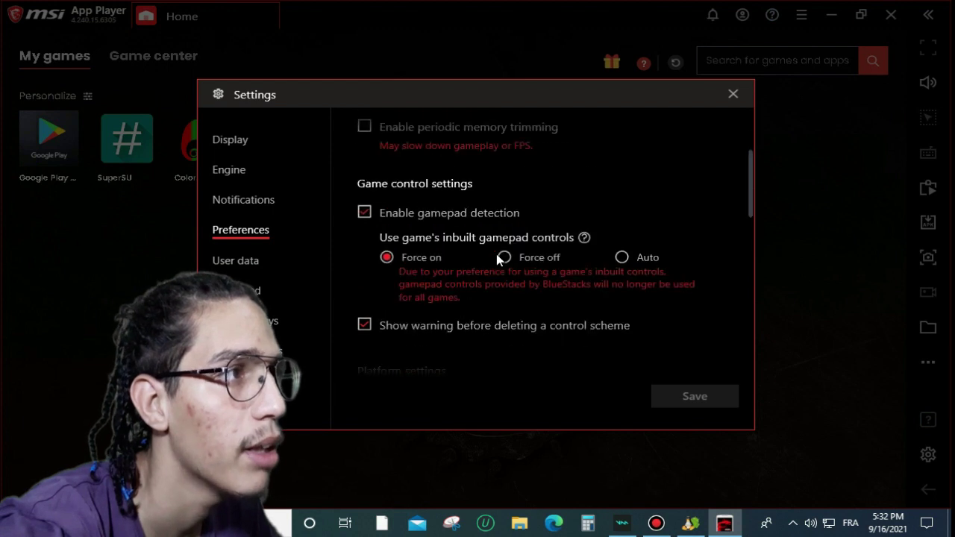
scroll(496, 258, down, 5)
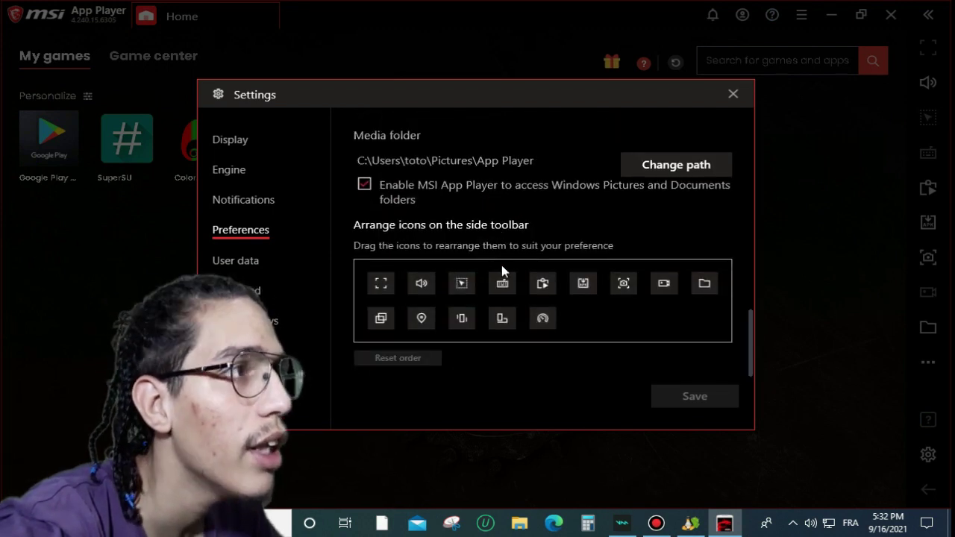
scroll(502, 268, up, 4)
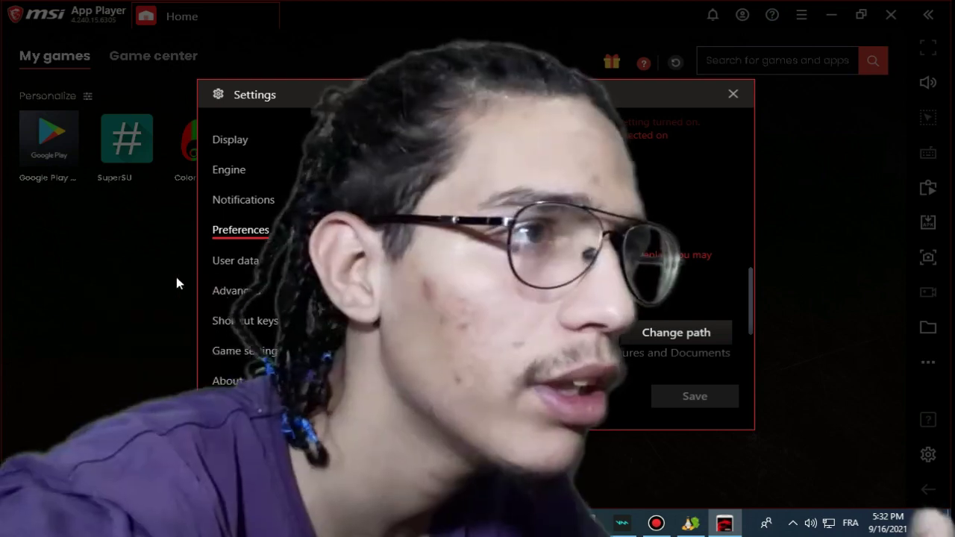
Review the predefined device profiles, the game cursor setting and the About information, and close the settings
click(240, 261)
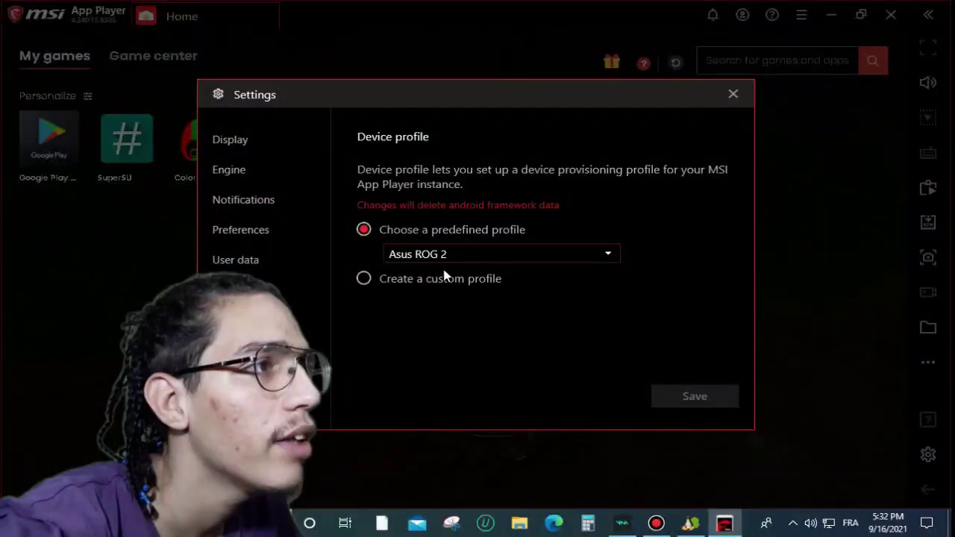
click(457, 253)
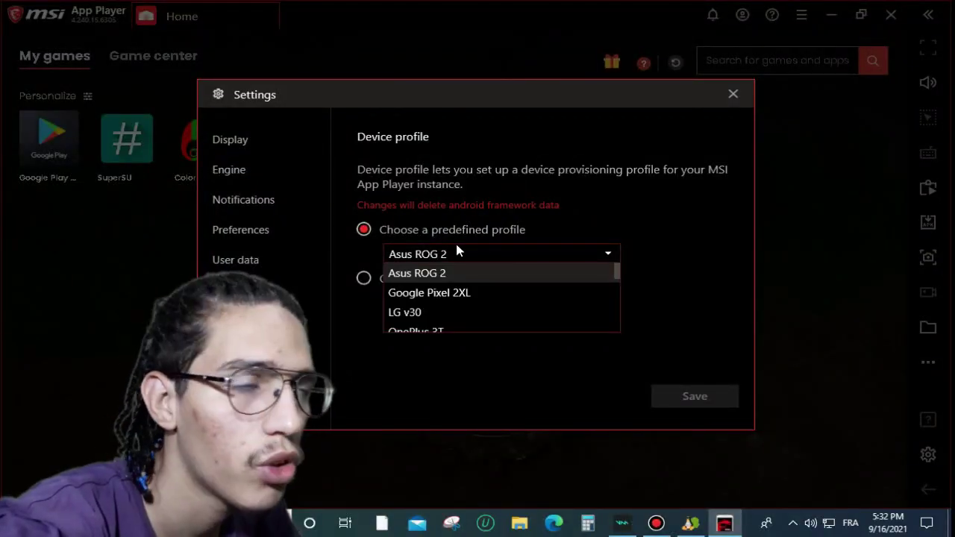
click(457, 254)
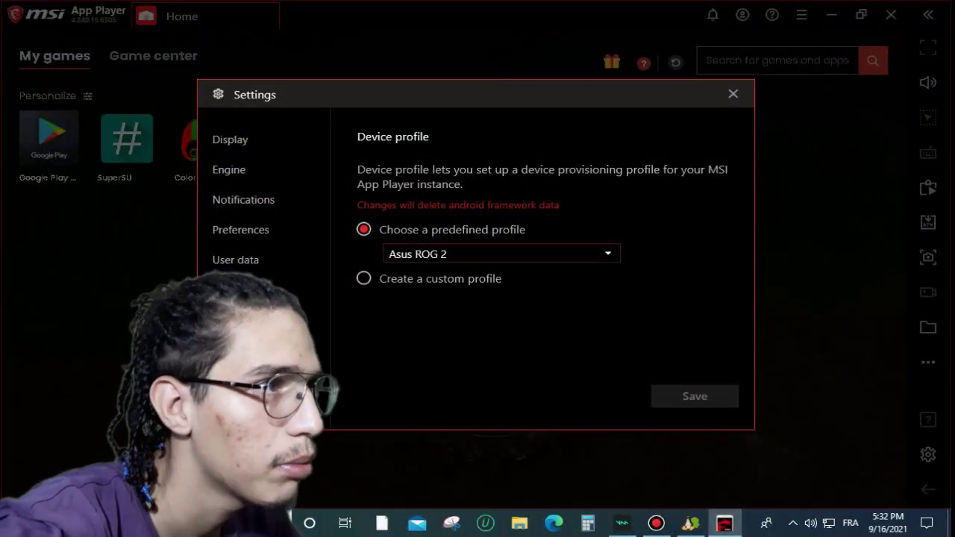
click(235, 320)
click(235, 349)
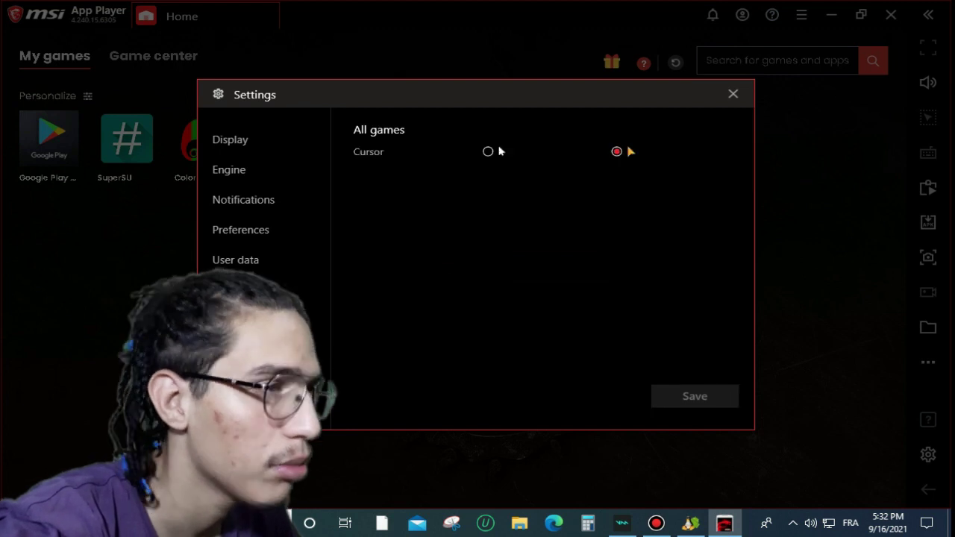
click(235, 379)
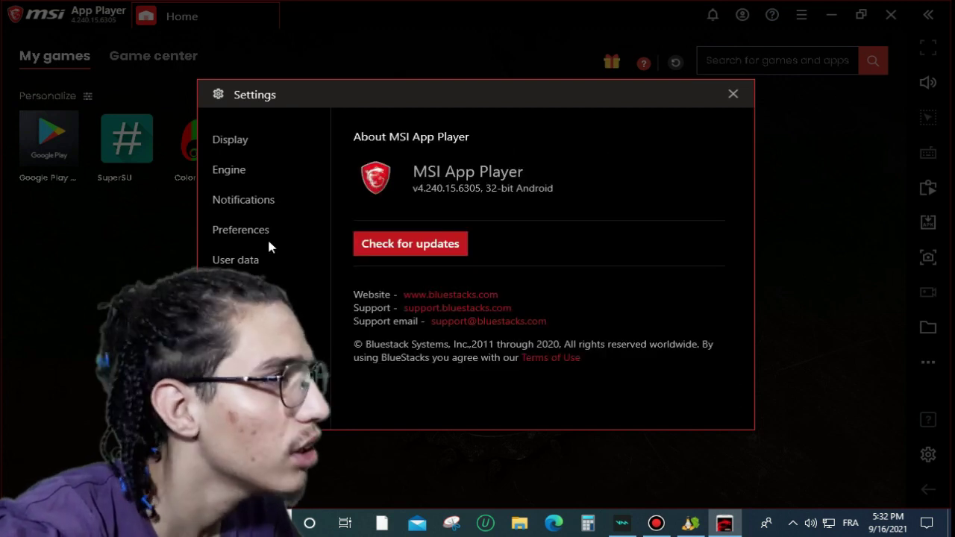
click(733, 94)
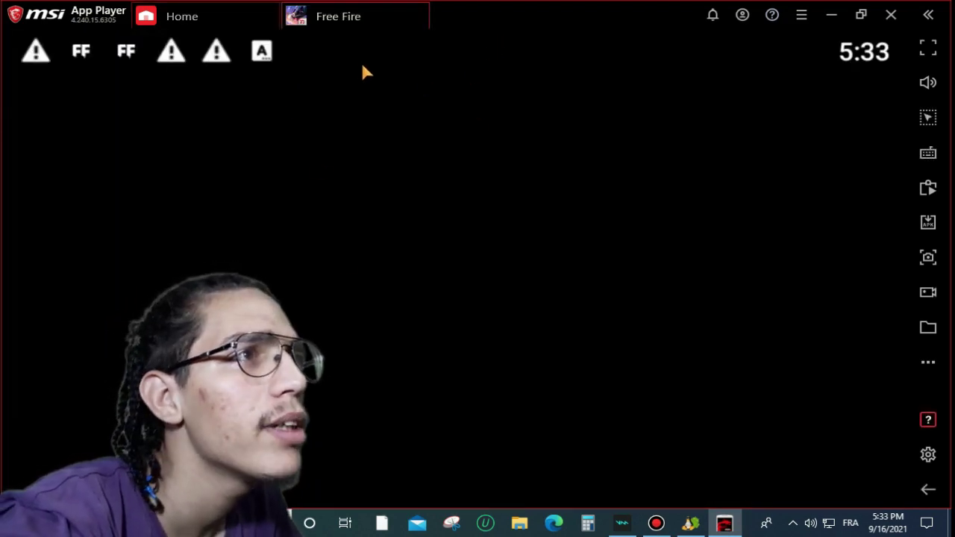
Open the Android notification shade over Free Fire, dismiss notifications and collapse the shade
drag(332, 51, 940, 299)
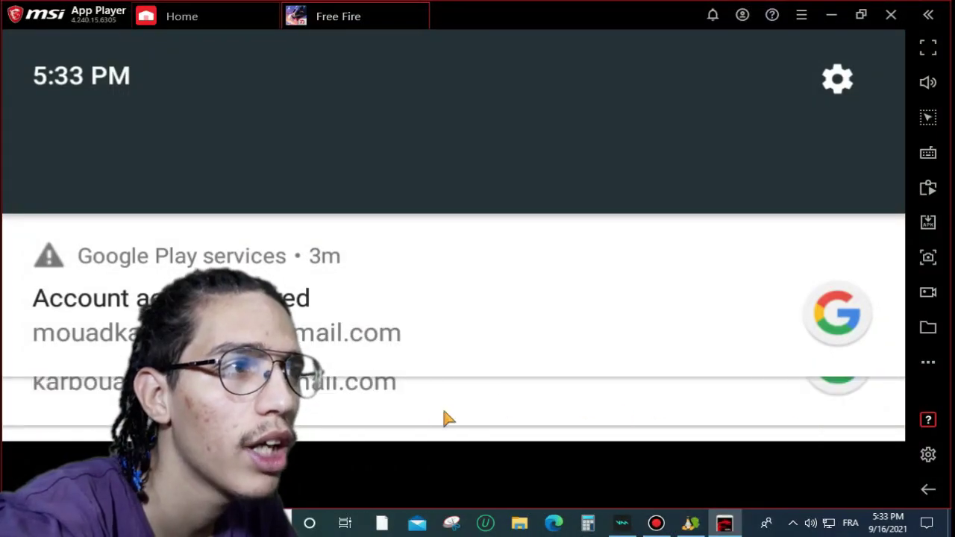
drag(443, 415, 428, 284)
drag(466, 401, 465, 212)
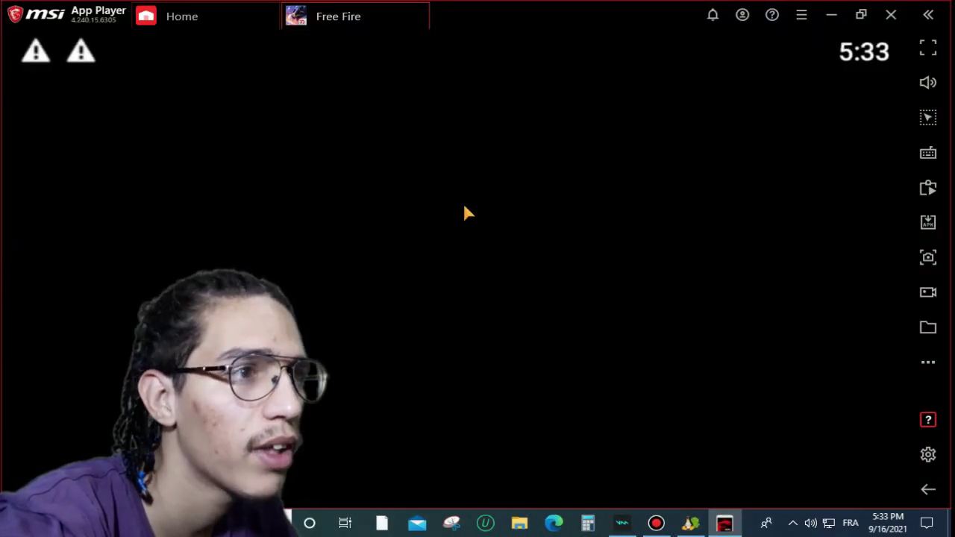